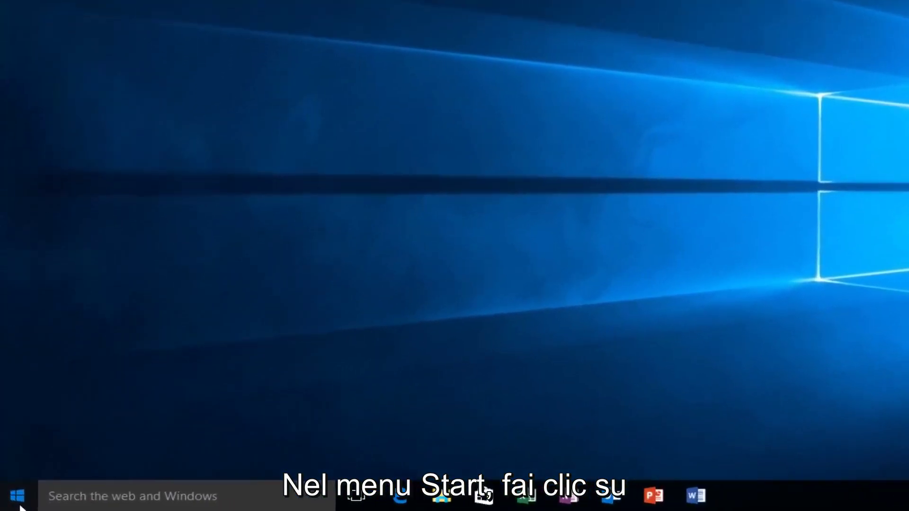
# Launch regedit from the Start menu as administrator and approve the User Account Control prompt
pyautogui.click(14, 500)
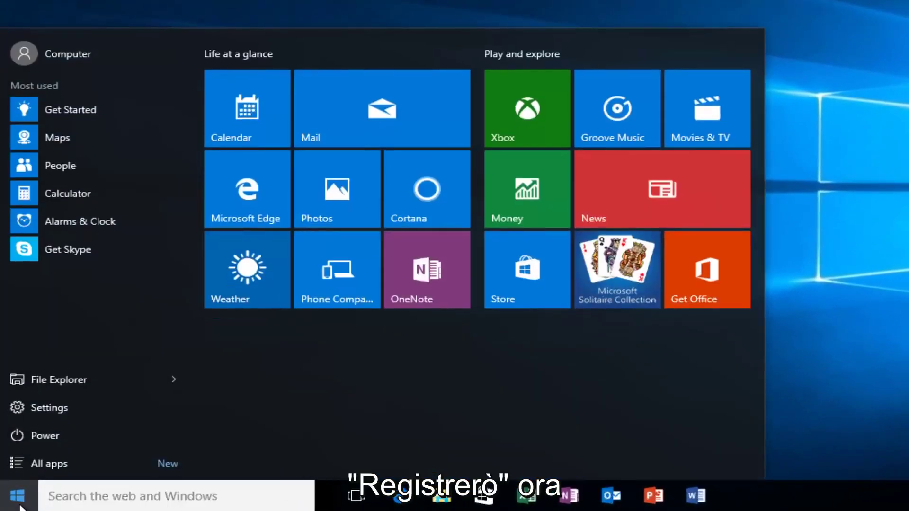
pyautogui.write('regedit')
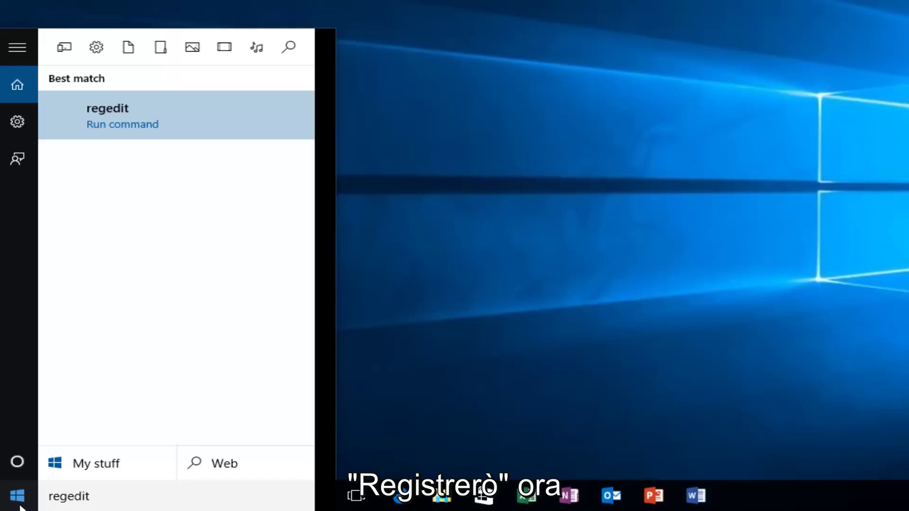
pyautogui.rightClick(135, 111)
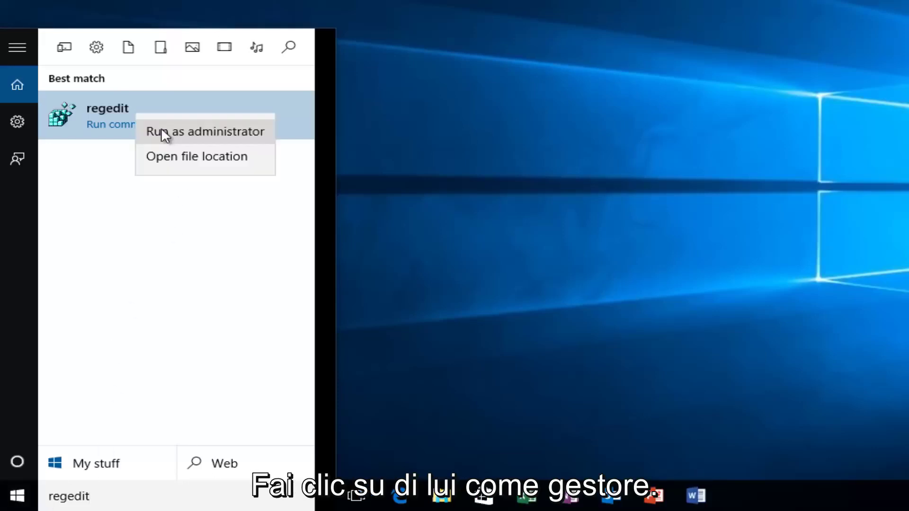
pyautogui.click(162, 130)
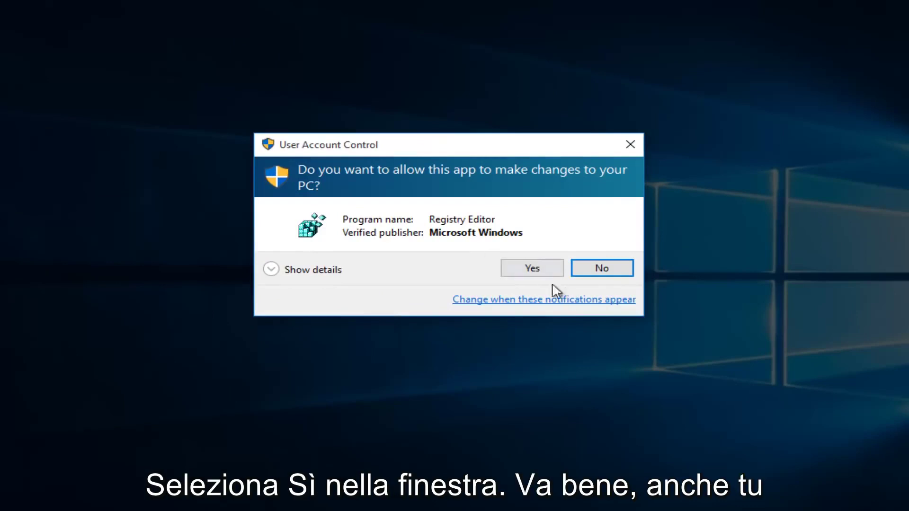
pyautogui.click(527, 267)
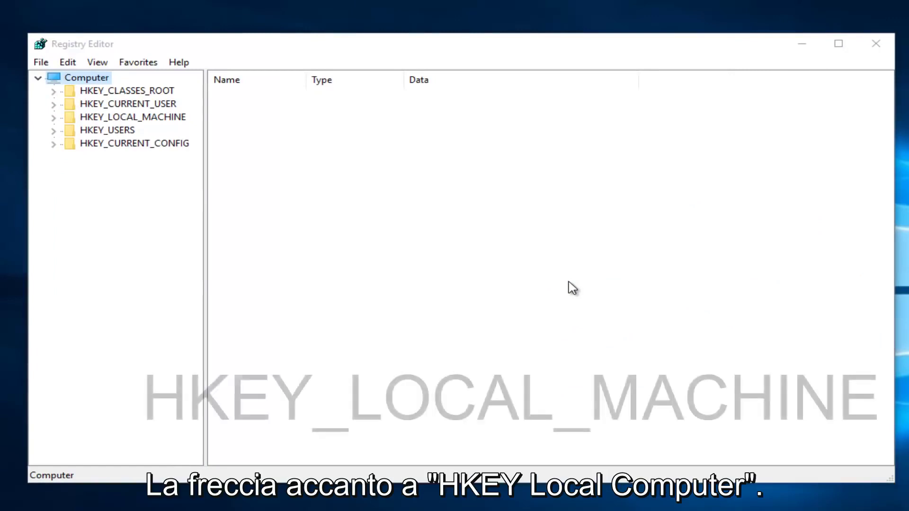
# Expand HKEY_LOCAL_MACHINE\SYSTEM\ControlSet001\Services, widen the tree pane, and select the Ndu key
pyautogui.click(53, 117)
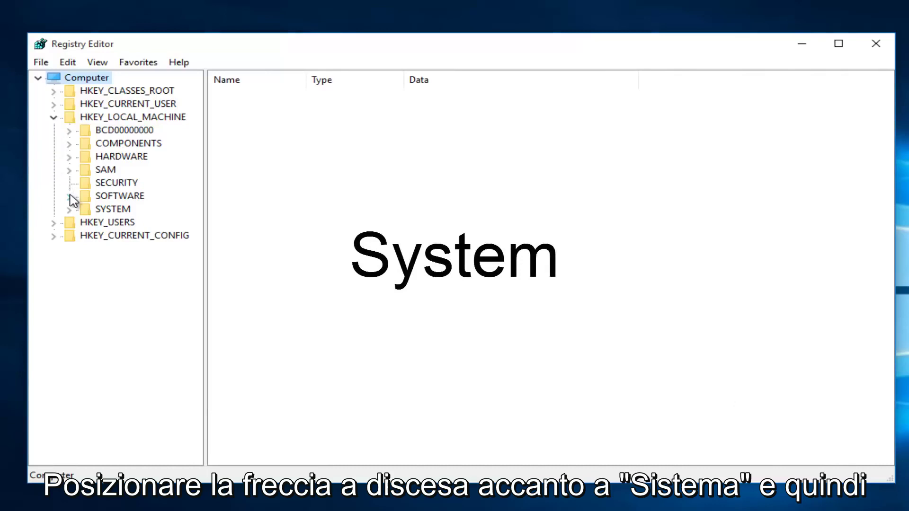
pyautogui.click(69, 210)
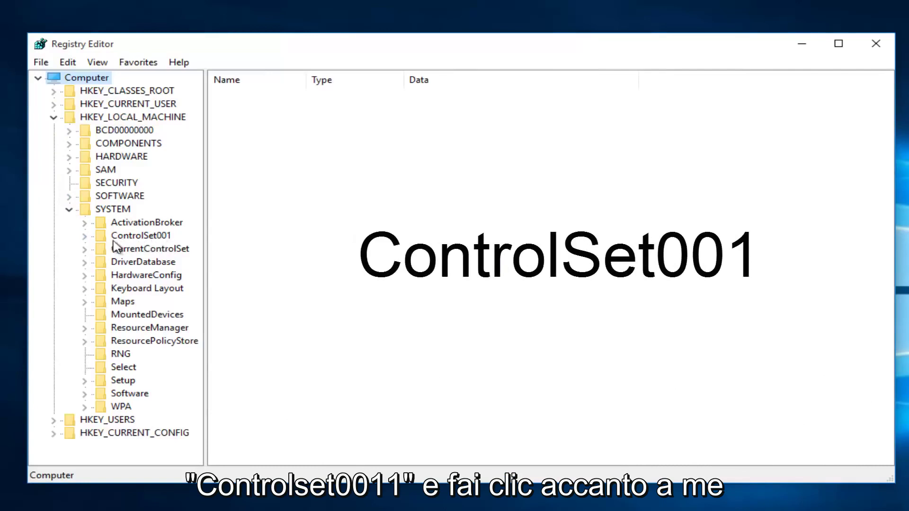
pyautogui.click(85, 240)
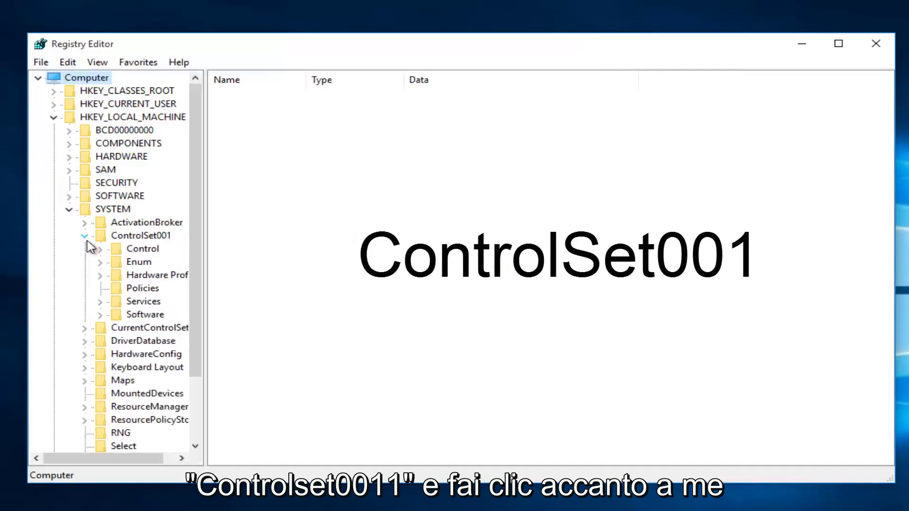
pyautogui.moveTo(204, 78); pyautogui.dragTo(331, 86)
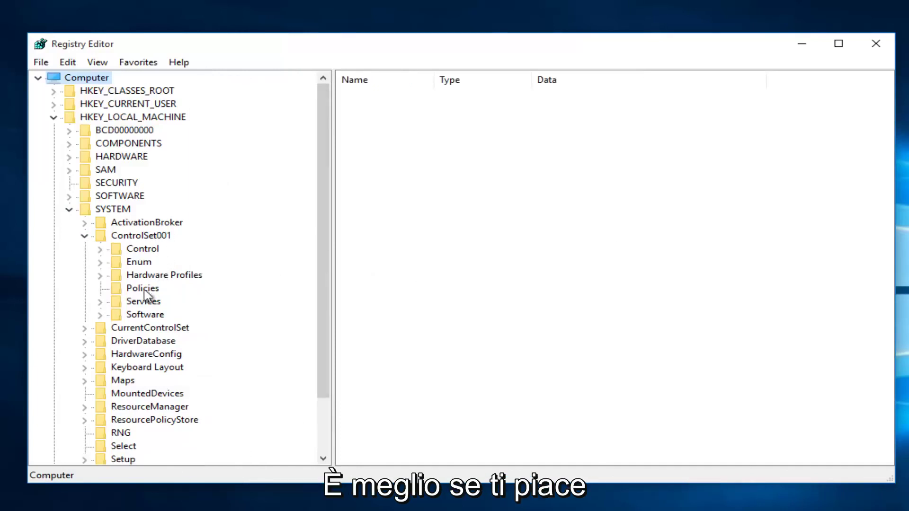
pyautogui.click(100, 302)
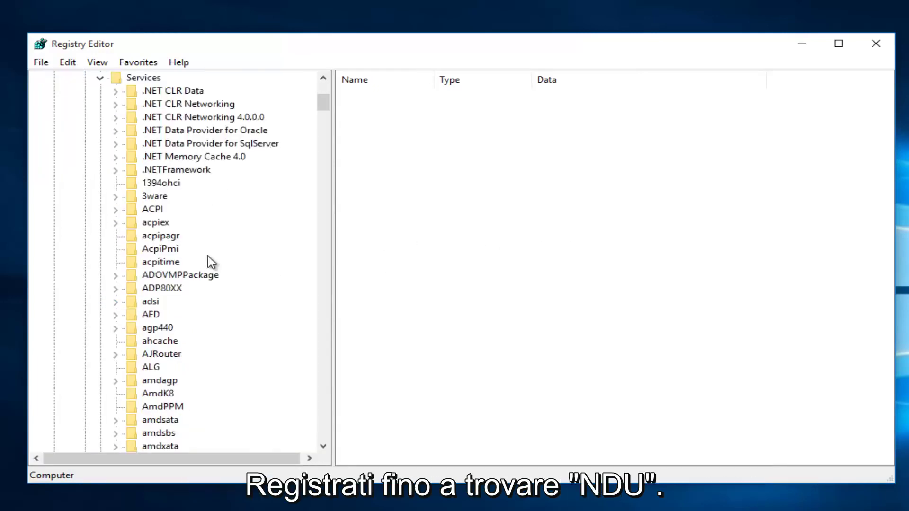
pyautogui.moveTo(324, 105); pyautogui.dragTo(301, 261)
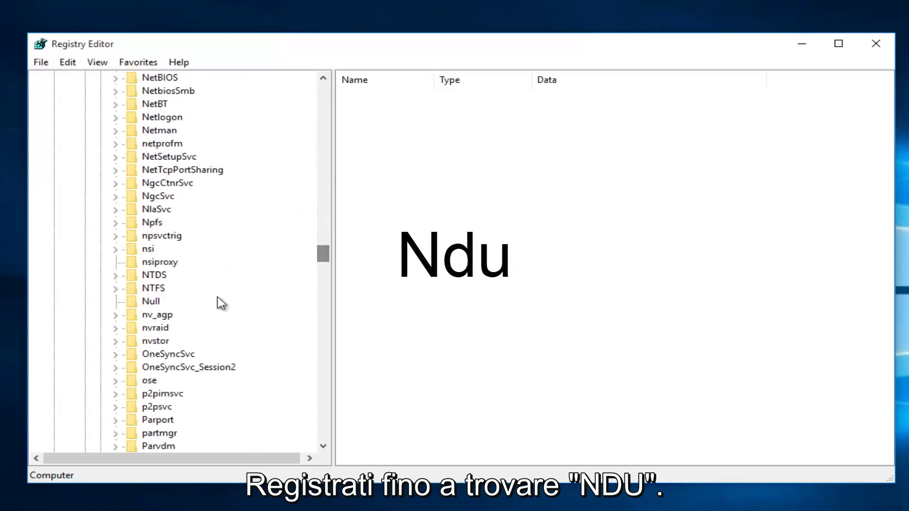
pyautogui.scroll(3, 163, 217)
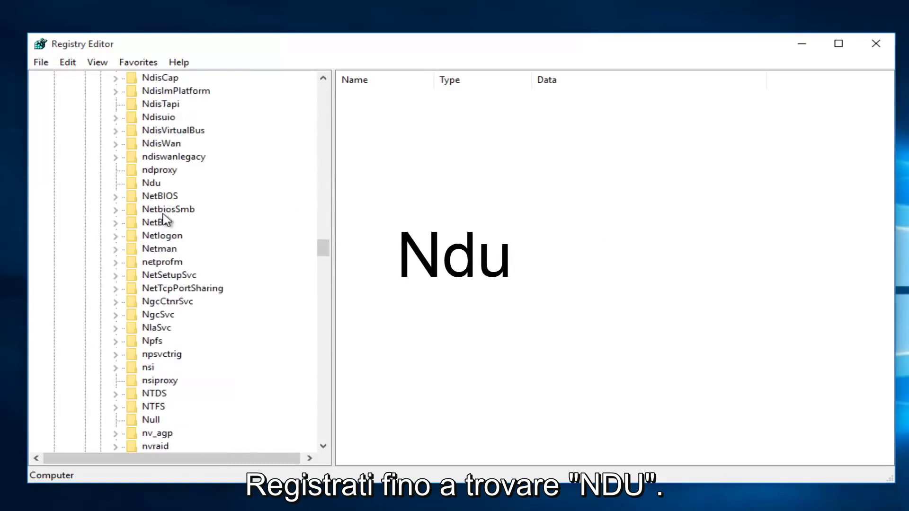
pyautogui.scroll(2, 164, 218)
pyautogui.scroll(1, 163, 217)
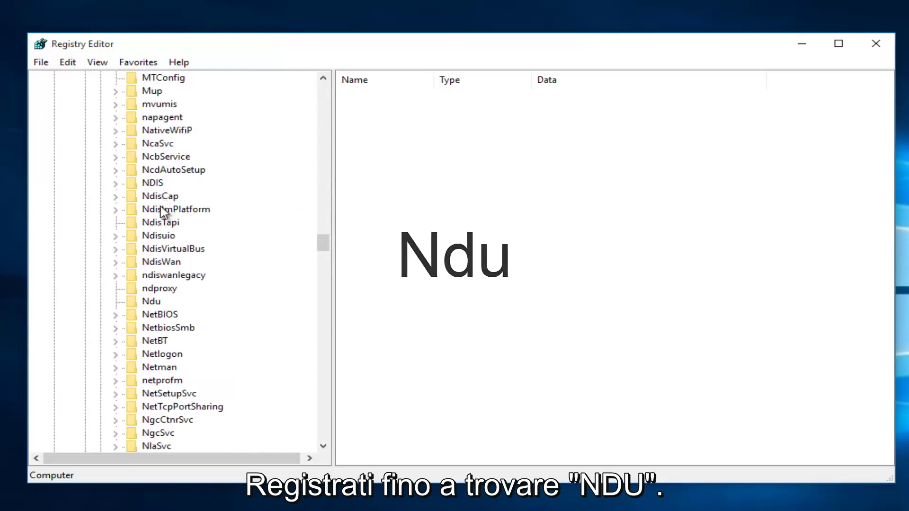
pyautogui.click(152, 304)
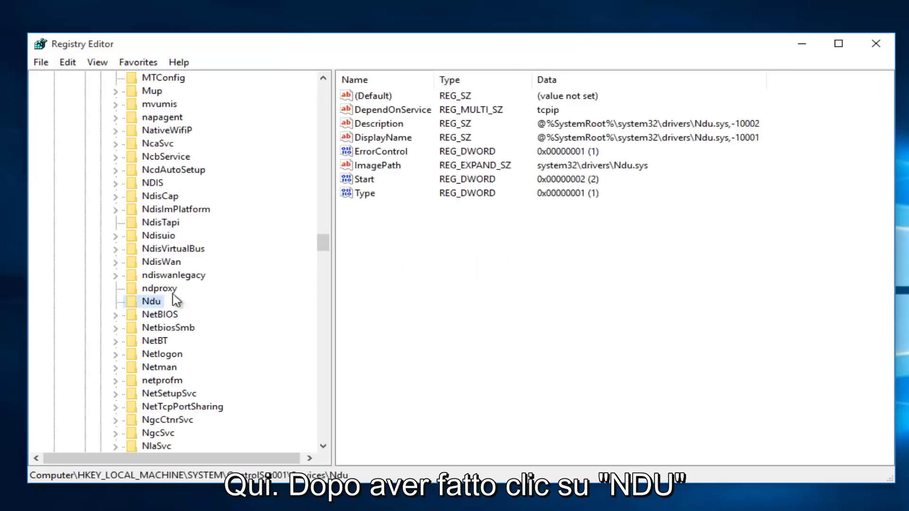
# Modify Ndu's Start value, replacing data 2 with 4, and confirm
pyautogui.rightClick(363, 182)
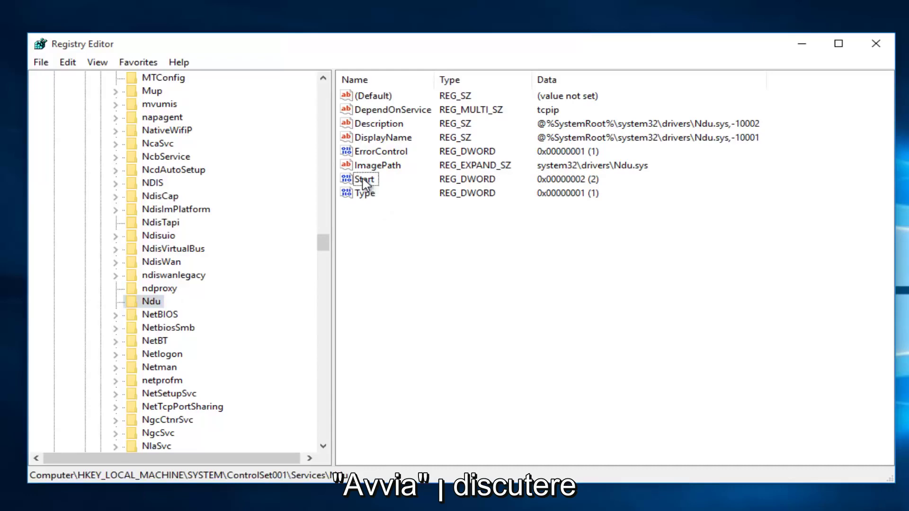
pyautogui.rightClick(364, 183)
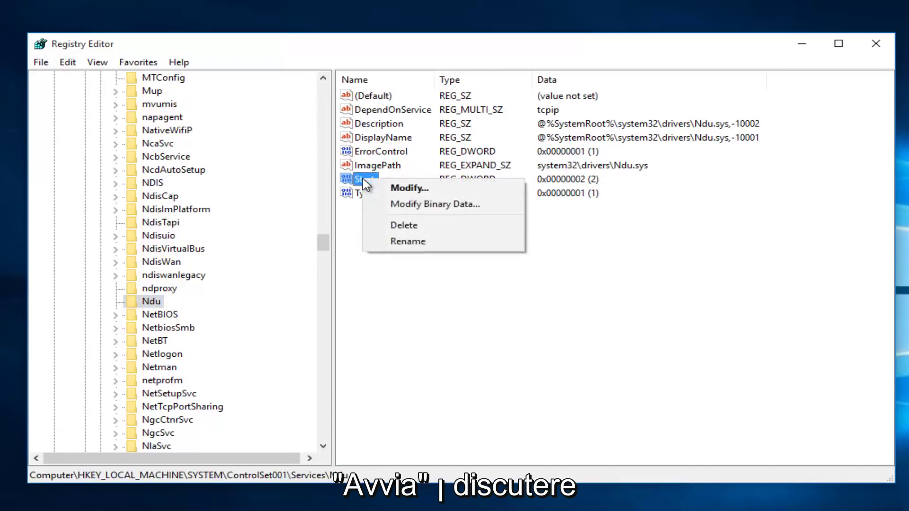
pyautogui.click(399, 187)
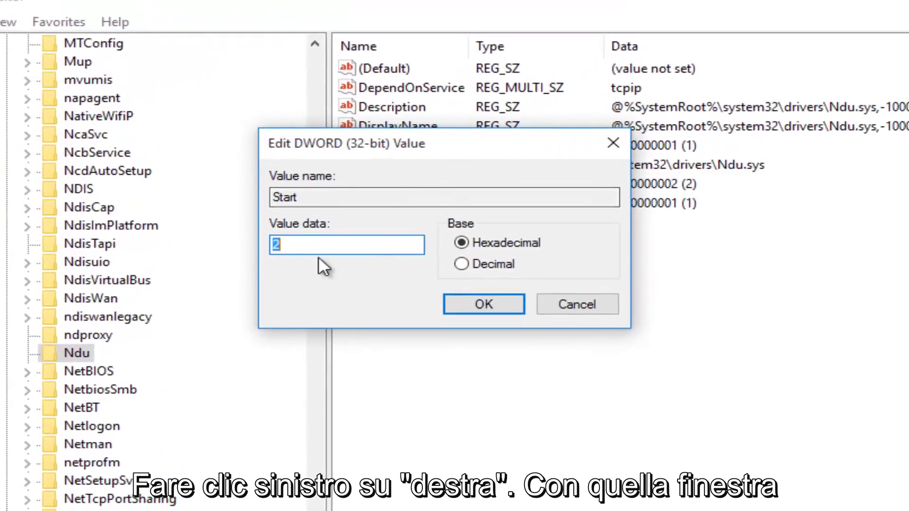
pyautogui.click(296, 250)
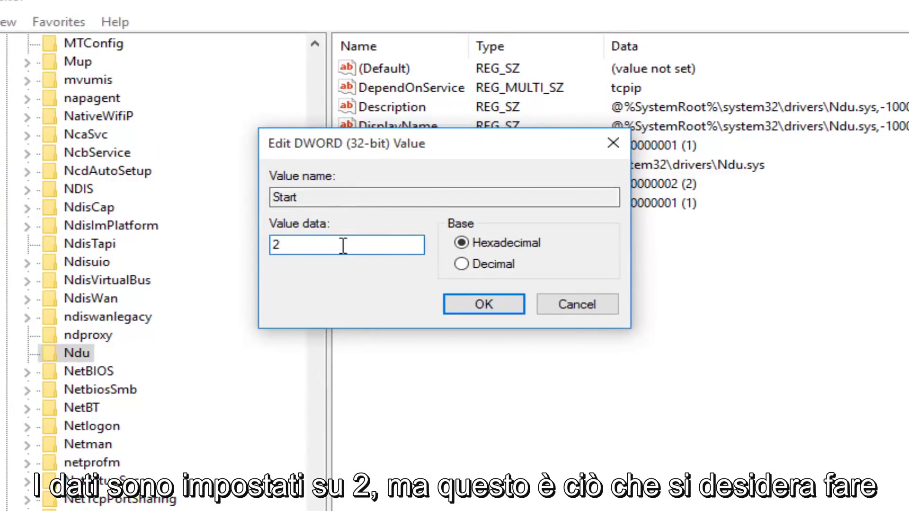
pyautogui.moveTo(283, 246); pyautogui.dragTo(260, 245)
pyautogui.write('4')
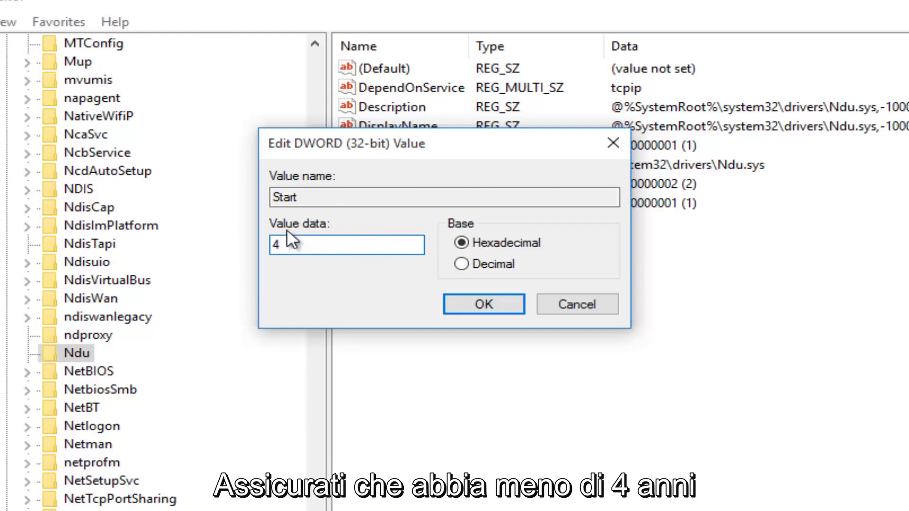
pyautogui.click(484, 304)
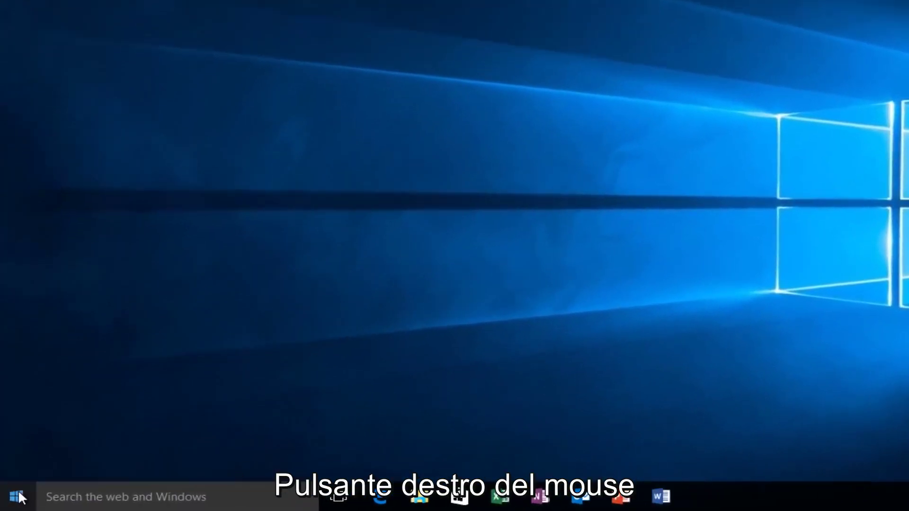
# Run services.msc from the Run dialog opened via the Start button's context menu
pyautogui.rightClick(19, 498)
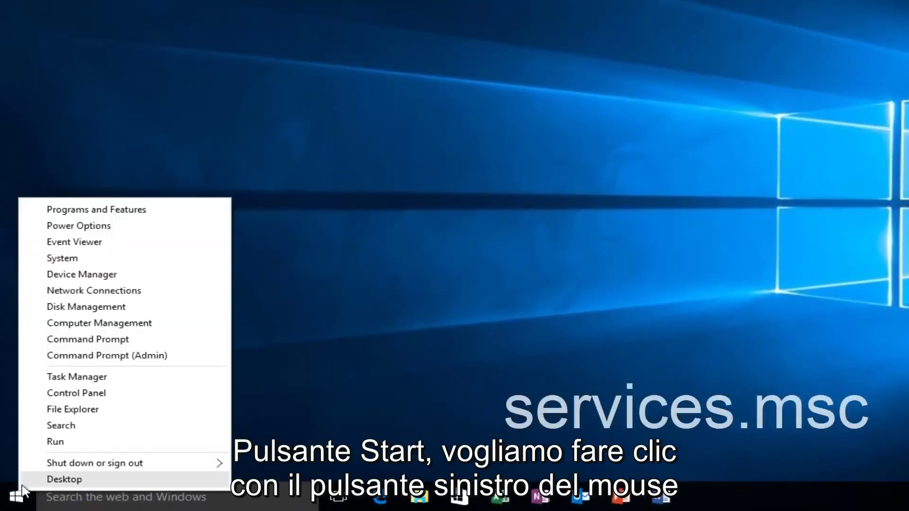
pyautogui.click(52, 445)
pyautogui.write('se')
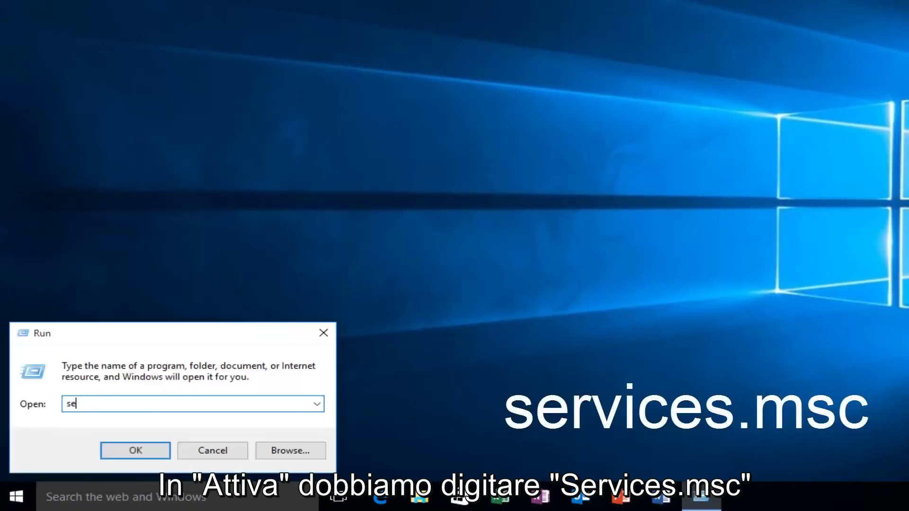
pyautogui.write('rvices.')
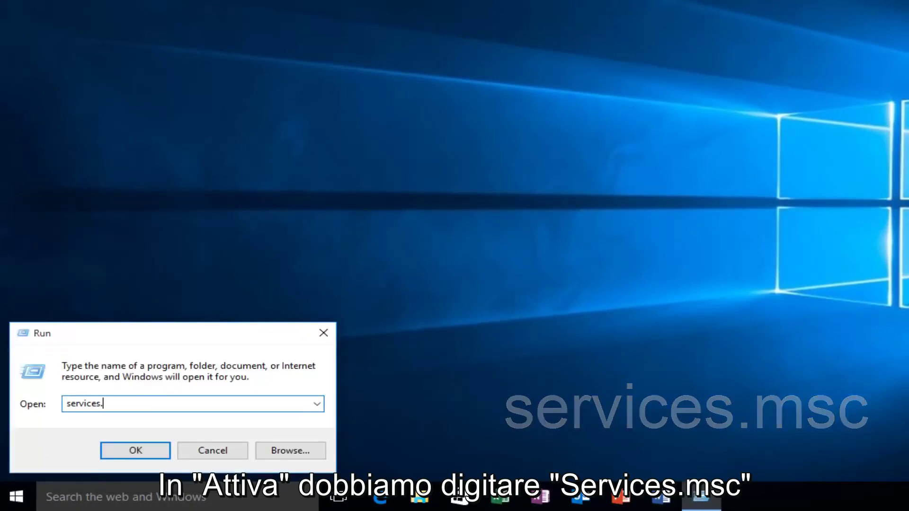
pyautogui.write('m')
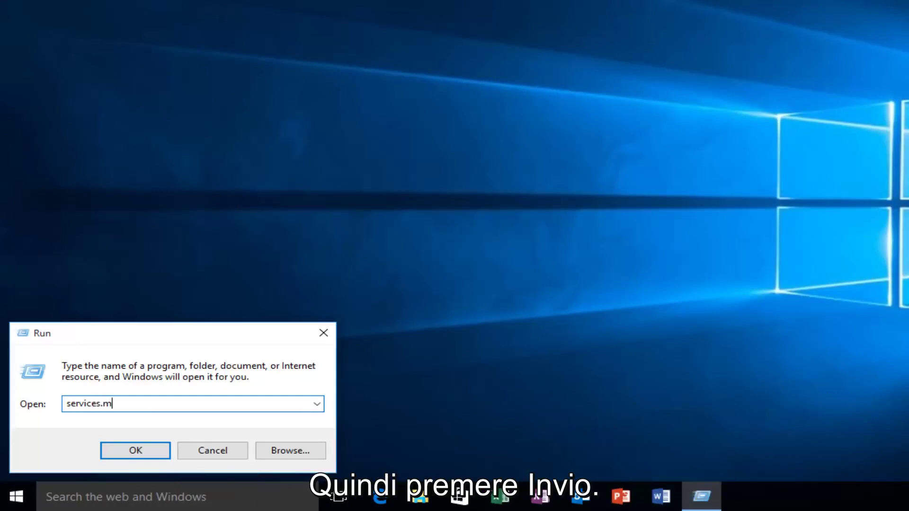
pyautogui.write('sc')
pyautogui.press('Return')
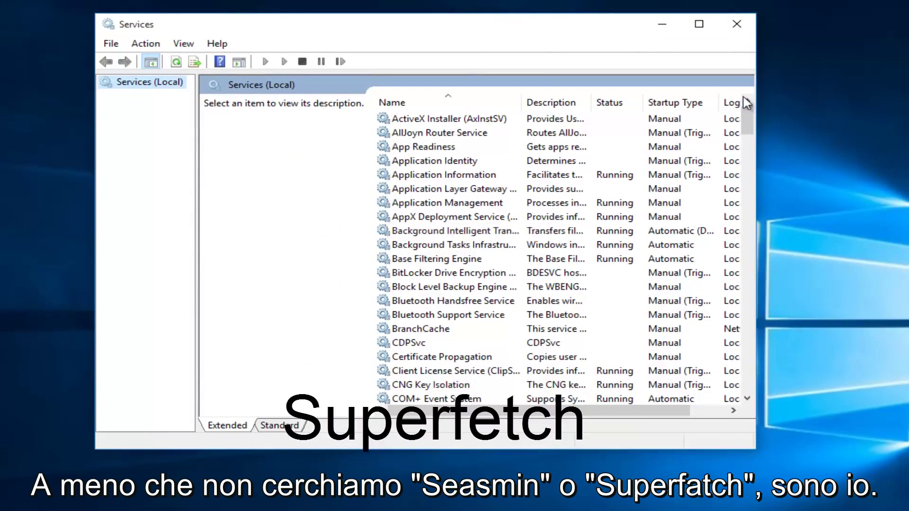
pyautogui.moveTo(747, 122); pyautogui.dragTo(747, 293)
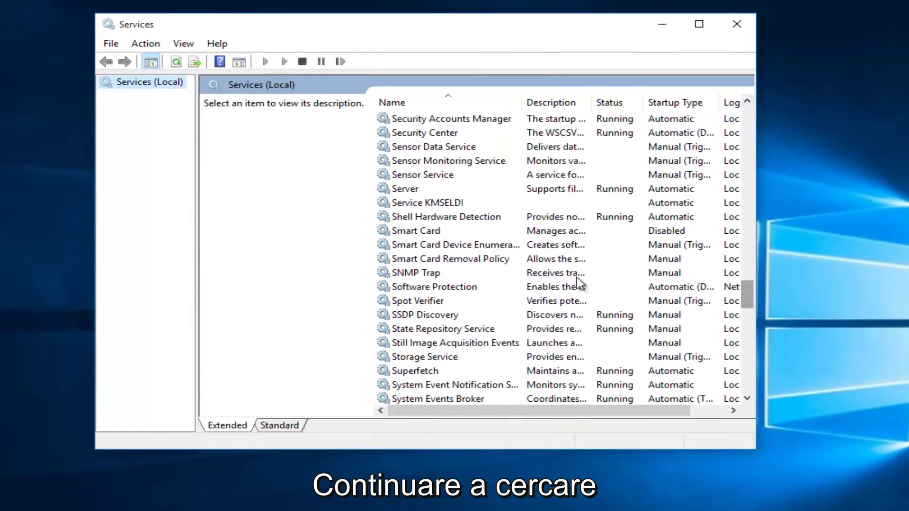
pyautogui.scroll(1, 430, 234)
pyautogui.scroll(2, 429, 234)
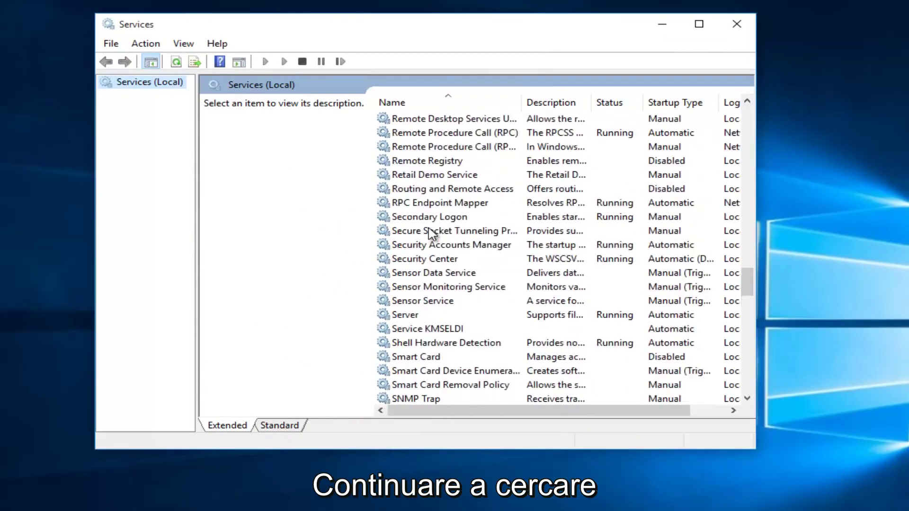
pyautogui.scroll(-3, 430, 235)
pyautogui.scroll(-1, 430, 234)
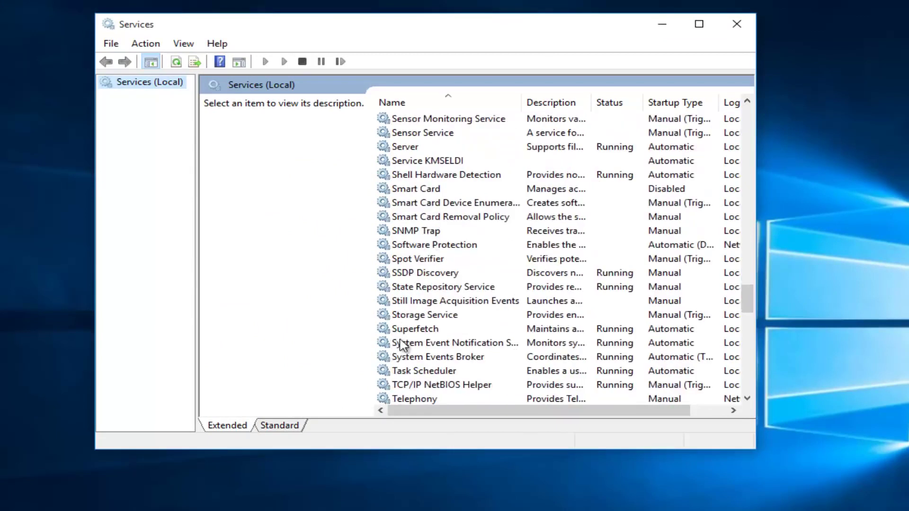
# Select Superfetch in the services list and stop it from its context menu
pyautogui.click(413, 330)
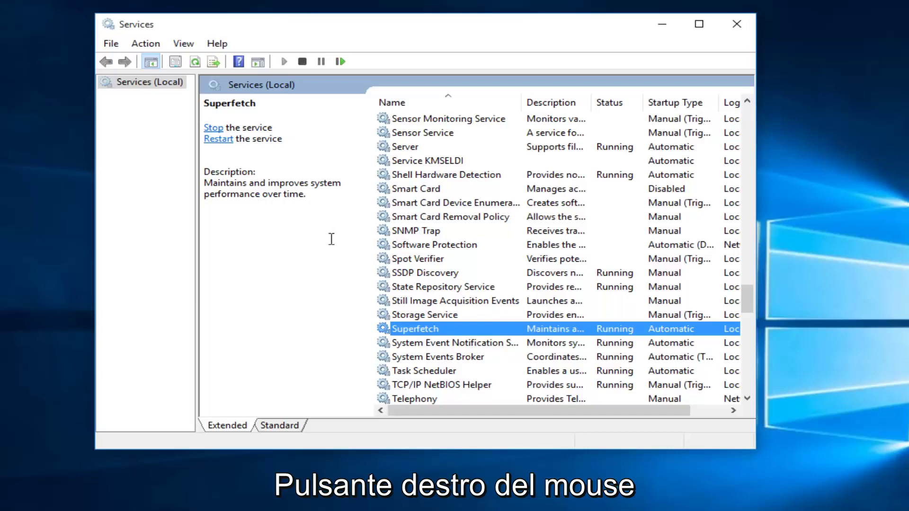
pyautogui.rightClick(416, 334)
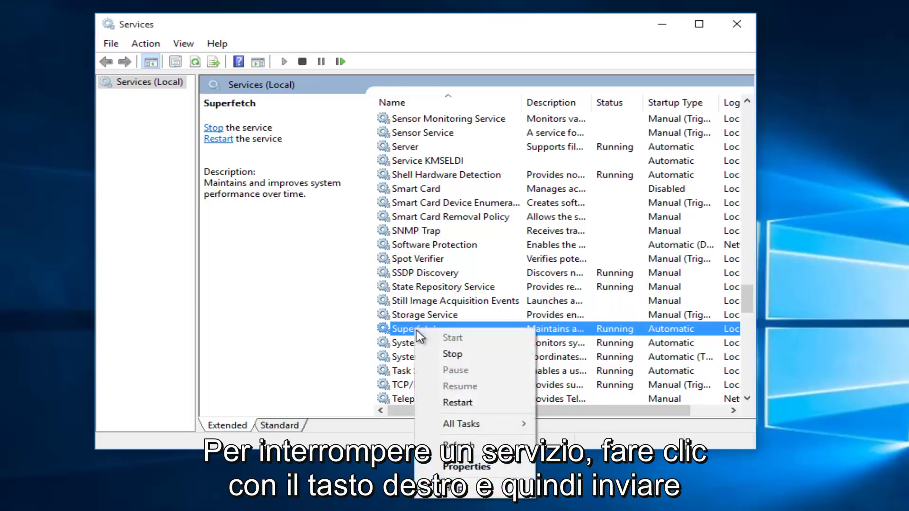
pyautogui.click(454, 357)
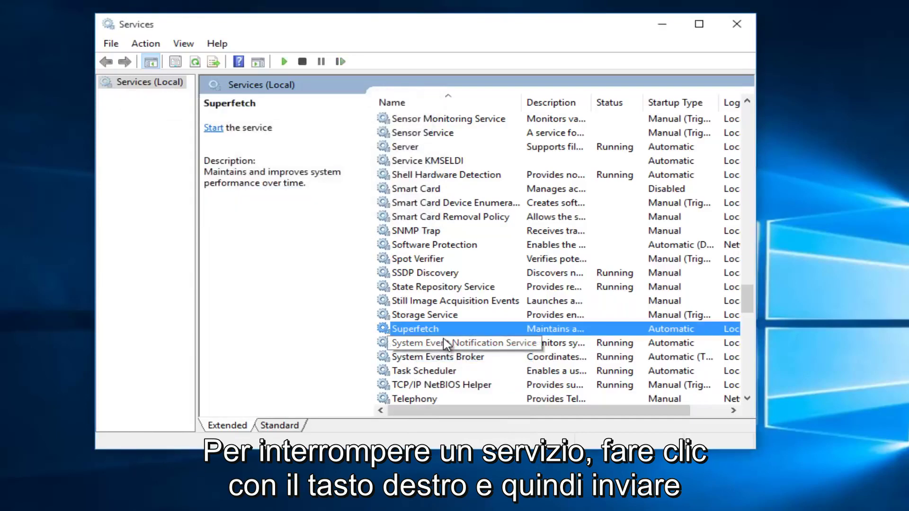
# Choose Disabled as Superfetch's startup type in its properties, then apply and close
pyautogui.doubleClick(414, 332)
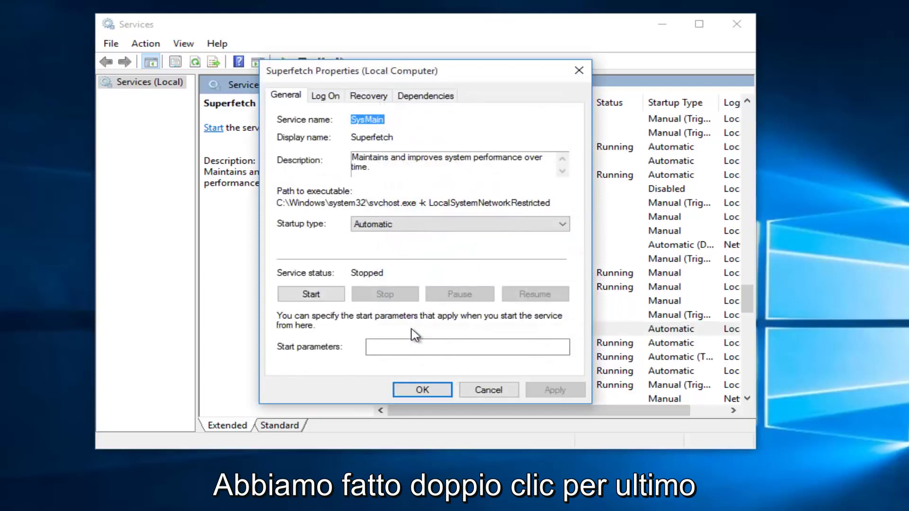
pyautogui.click(565, 226)
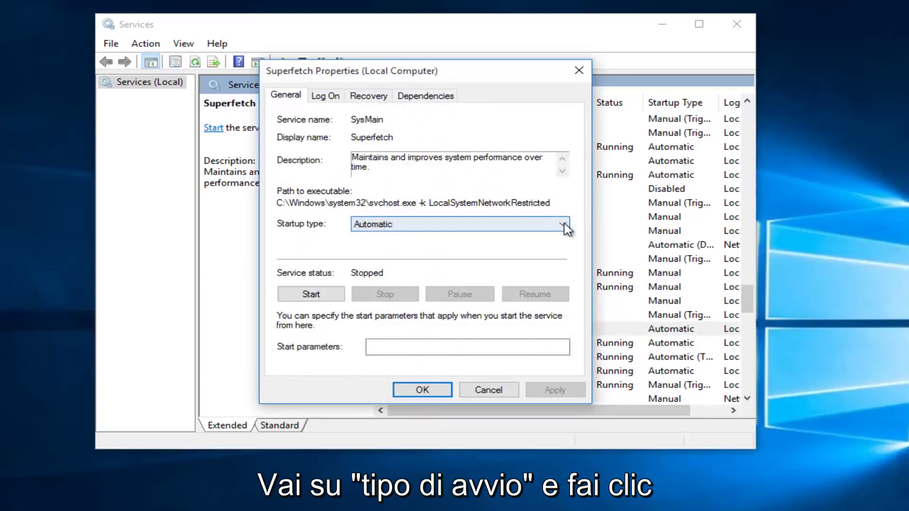
pyautogui.click(403, 225)
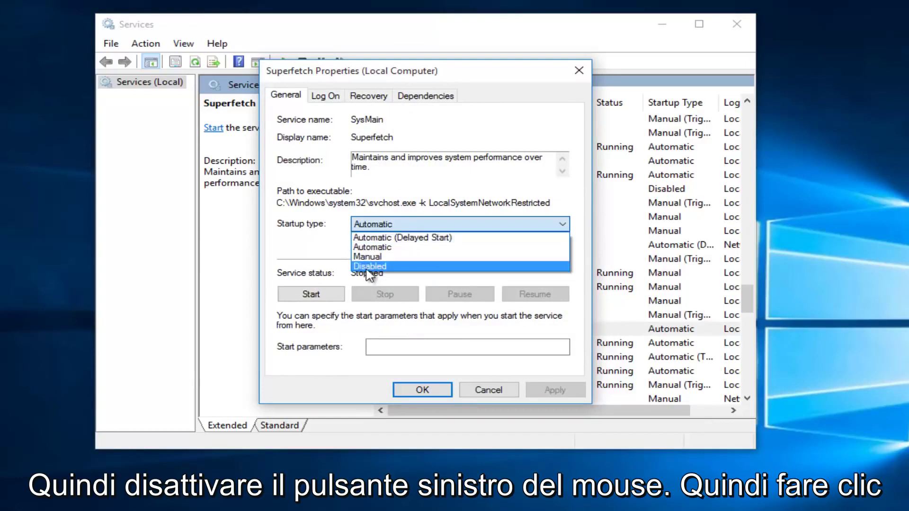
pyautogui.click(367, 268)
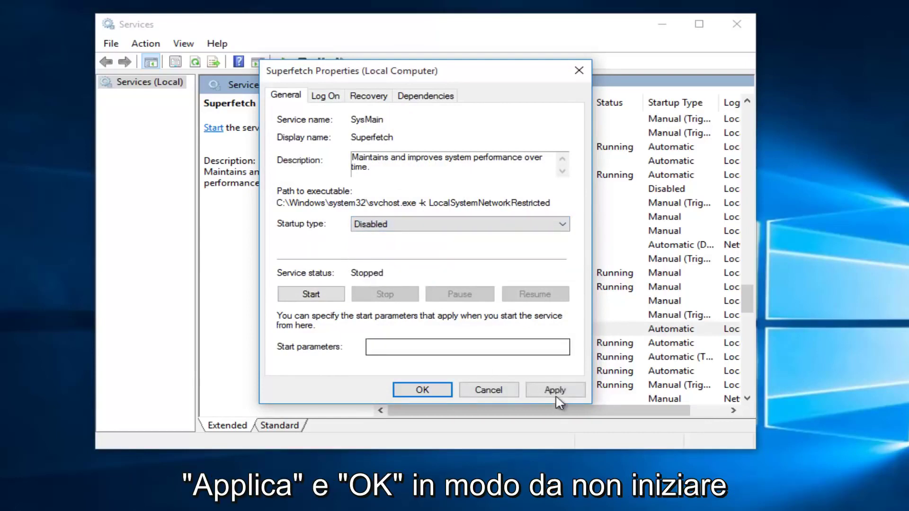
pyautogui.click(557, 395)
pyautogui.click(432, 392)
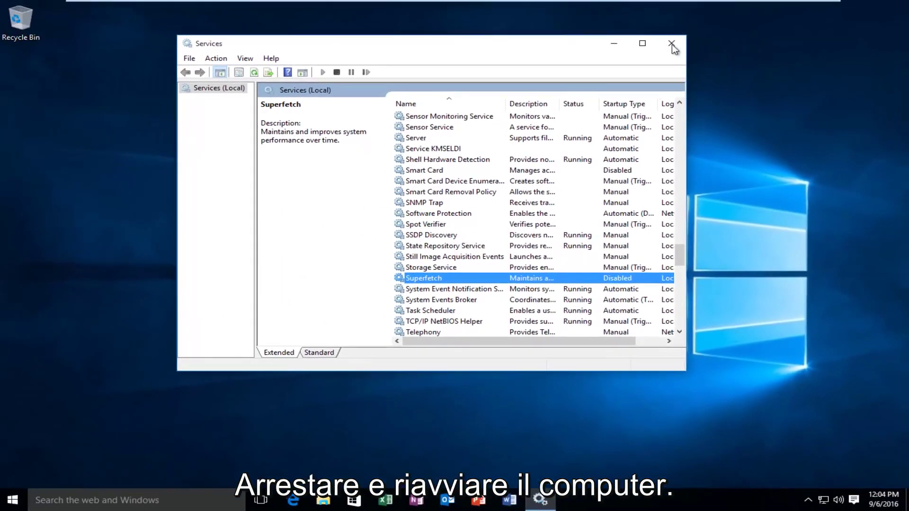
# Close the Services window with its X button
pyautogui.click(672, 45)
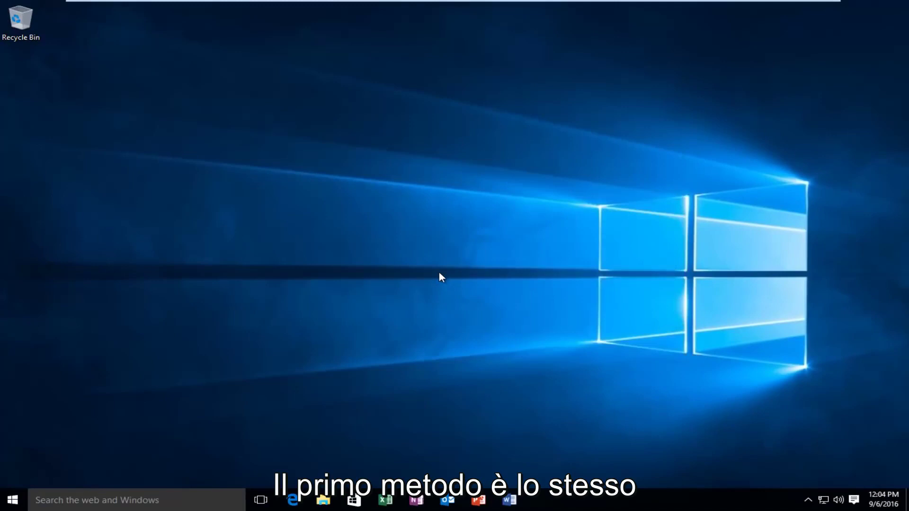